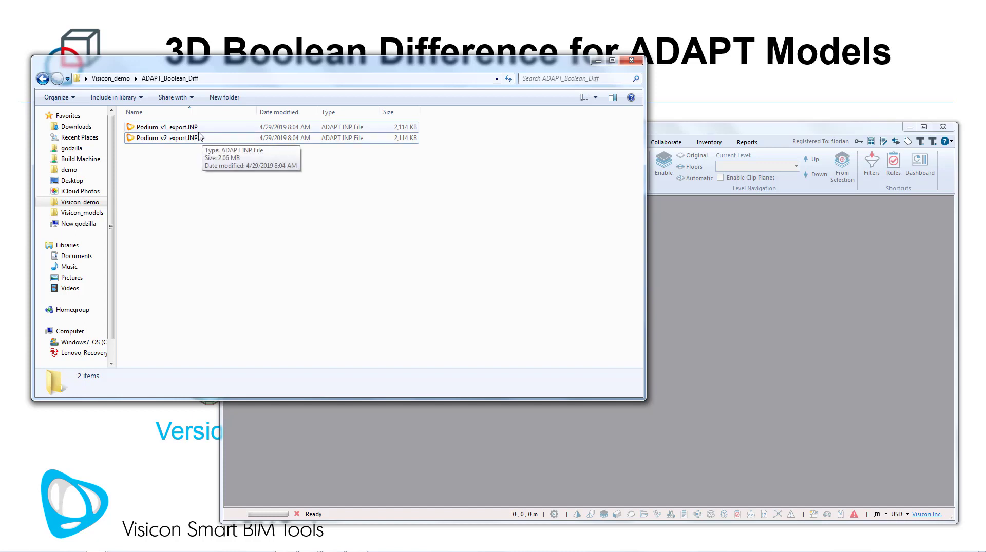
Select Podium_v1_export.INP and Podium_v2_export.INP together in the ADAPT_Boolean_Diff folder.
click(137, 127)
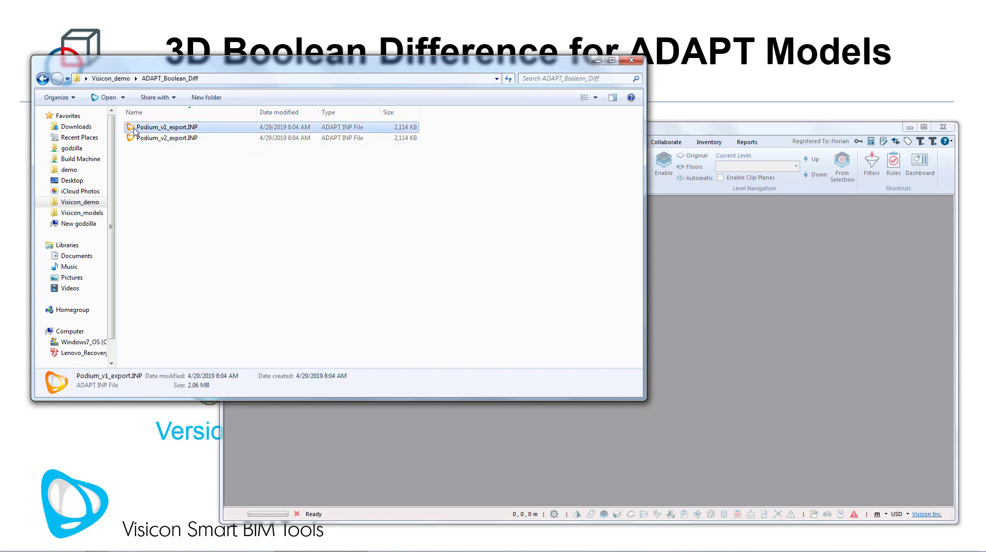
shift+click(138, 139)
Drag both INP files into Visicon, dismiss the warning bar, and colour Podium_v1_export blue.
drag(134, 141, 810, 332)
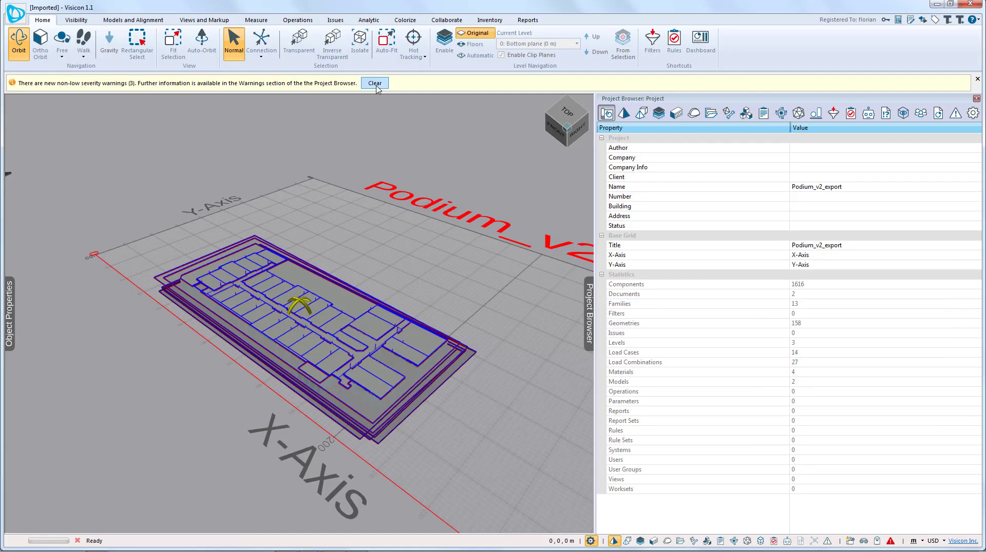
click(374, 85)
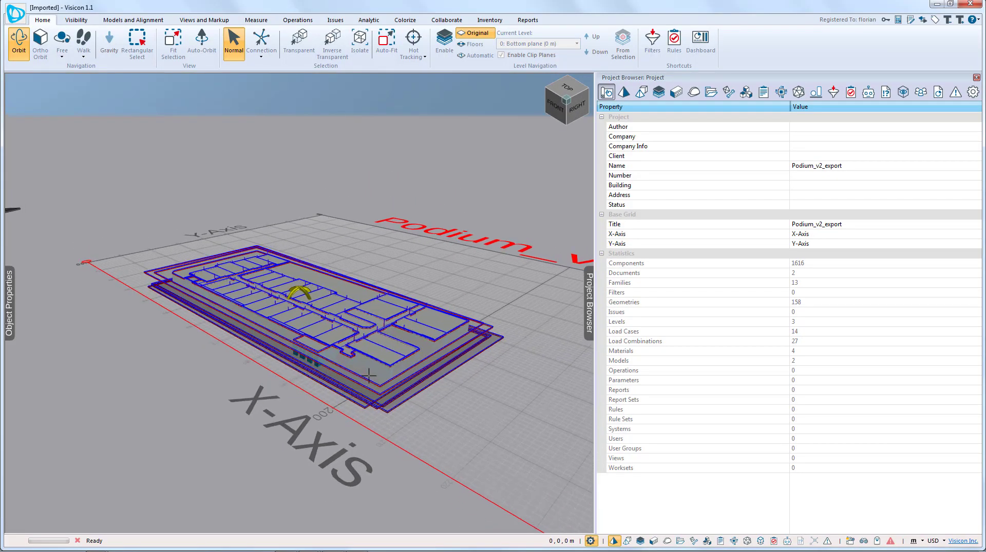
click(641, 92)
click(652, 118)
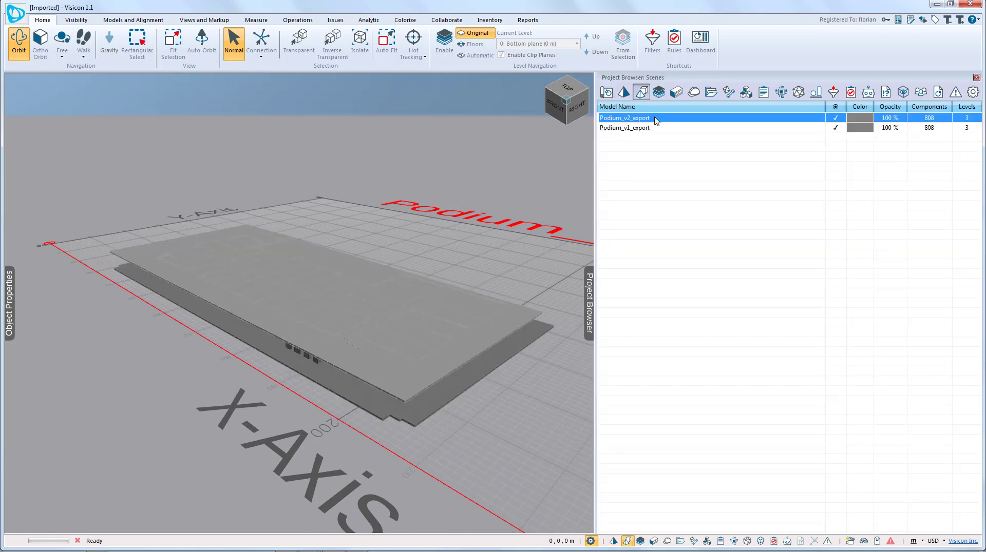
click(862, 128)
click(861, 128)
click(883, 178)
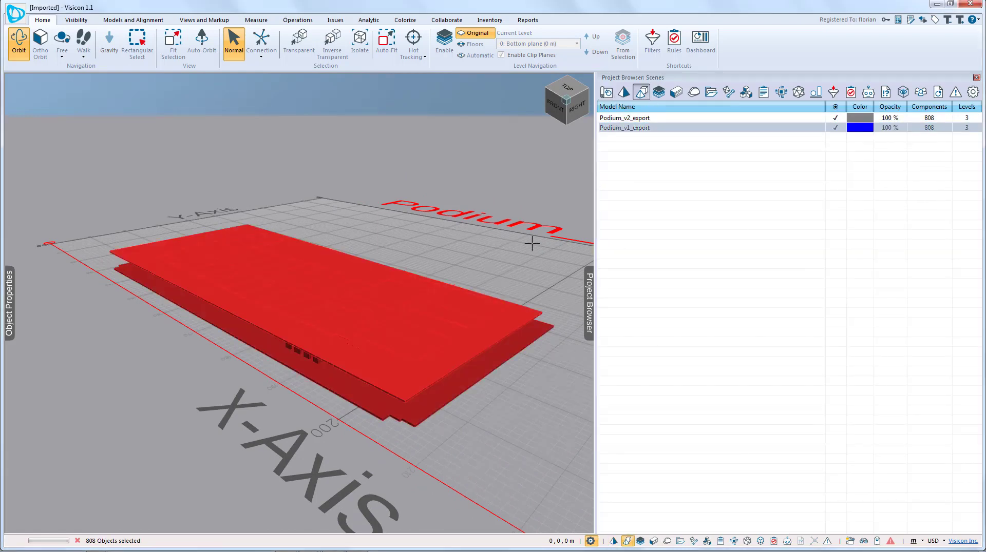
click(513, 244)
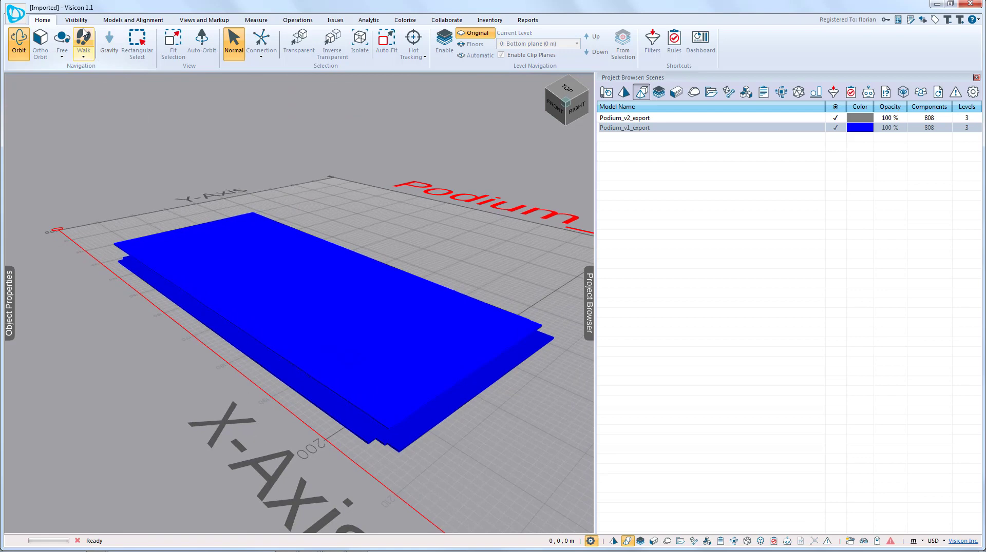
Show more building component categories and check both loaded podium models.
click(76, 19)
click(224, 45)
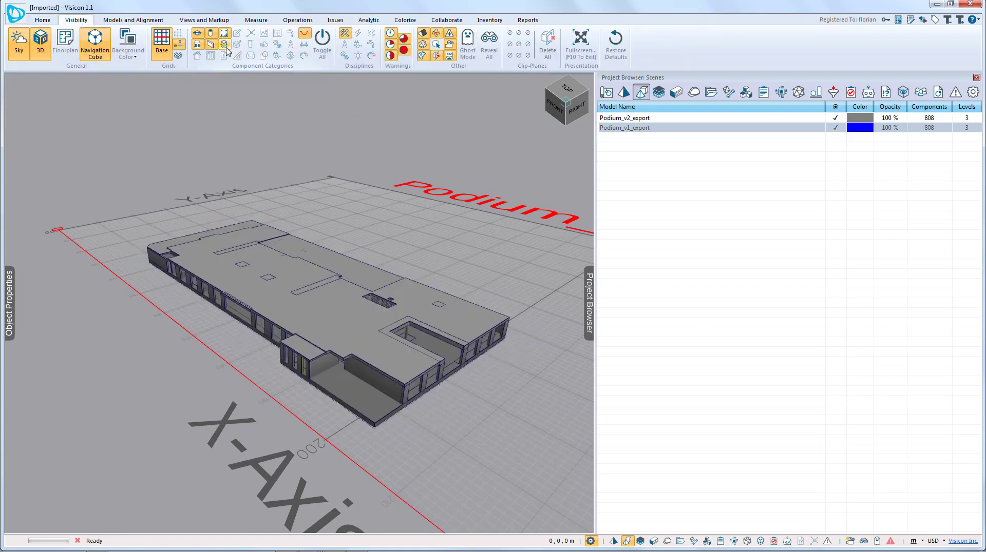
scroll(391, 345, down, 4)
scroll(390, 346, up, 4)
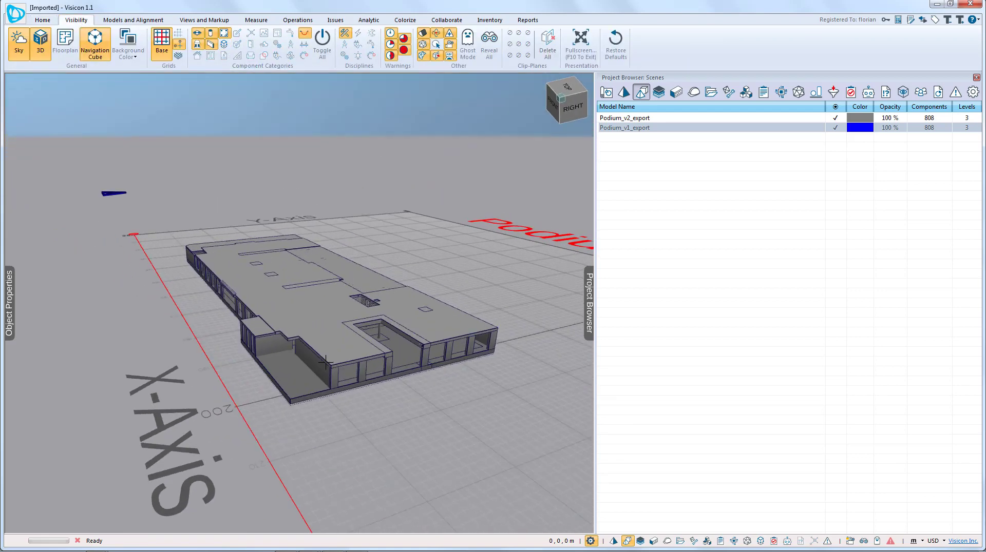
click(688, 118)
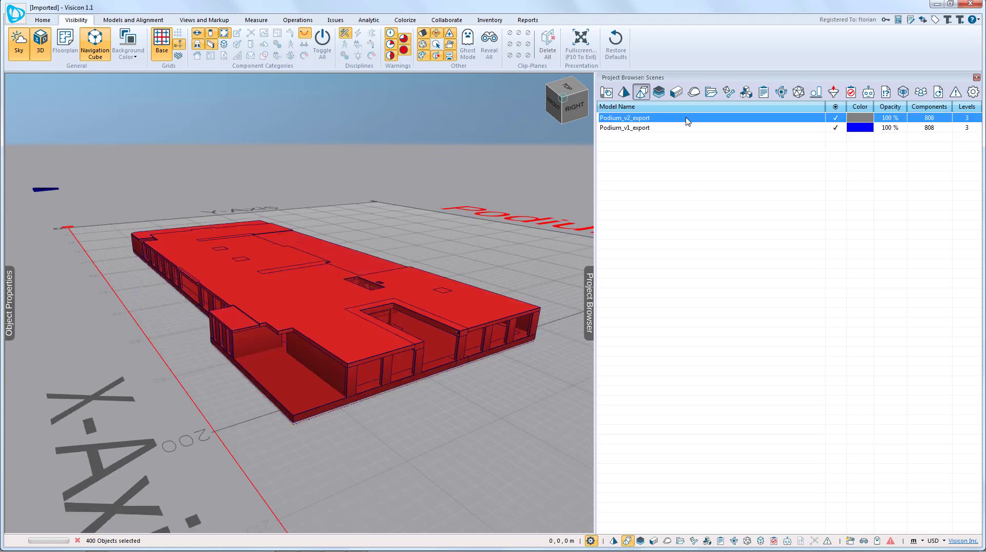
click(688, 128)
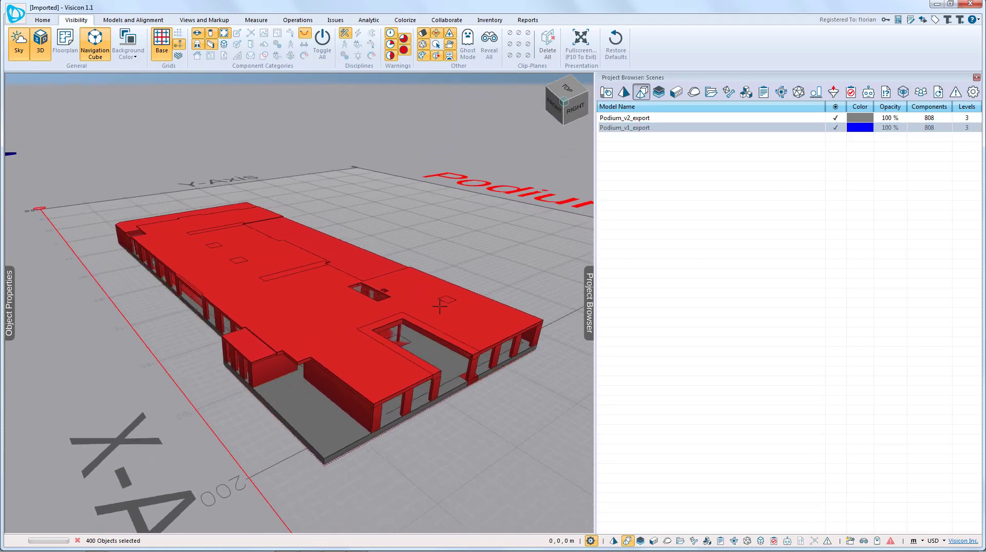
click(496, 253)
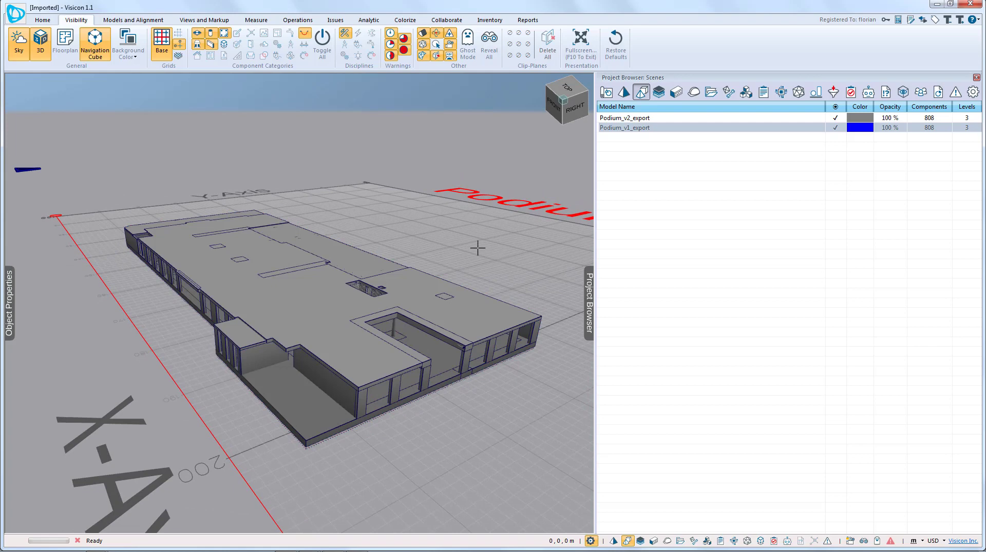
Create a new Boolean Difference operation from the Operations tab and enlarge its properties grid.
click(297, 20)
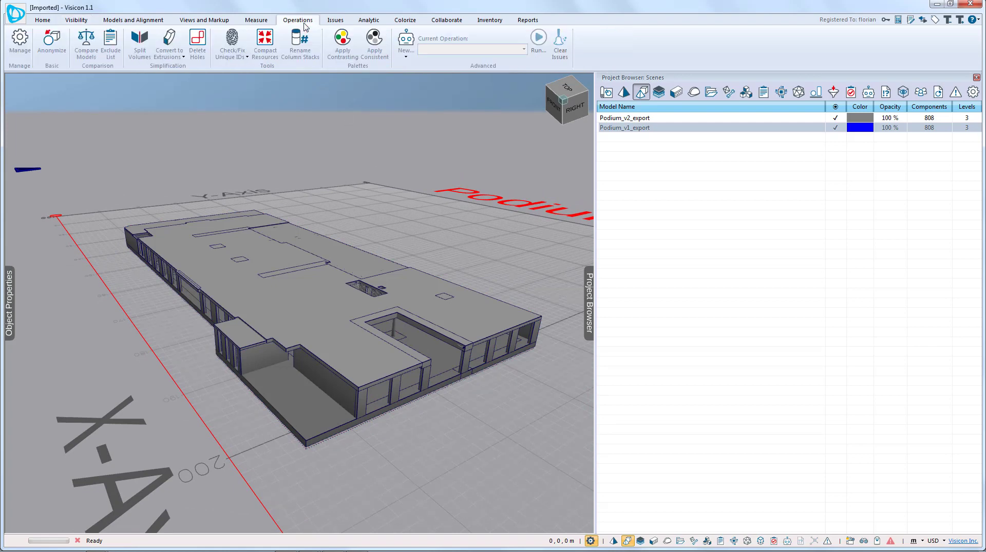
click(406, 55)
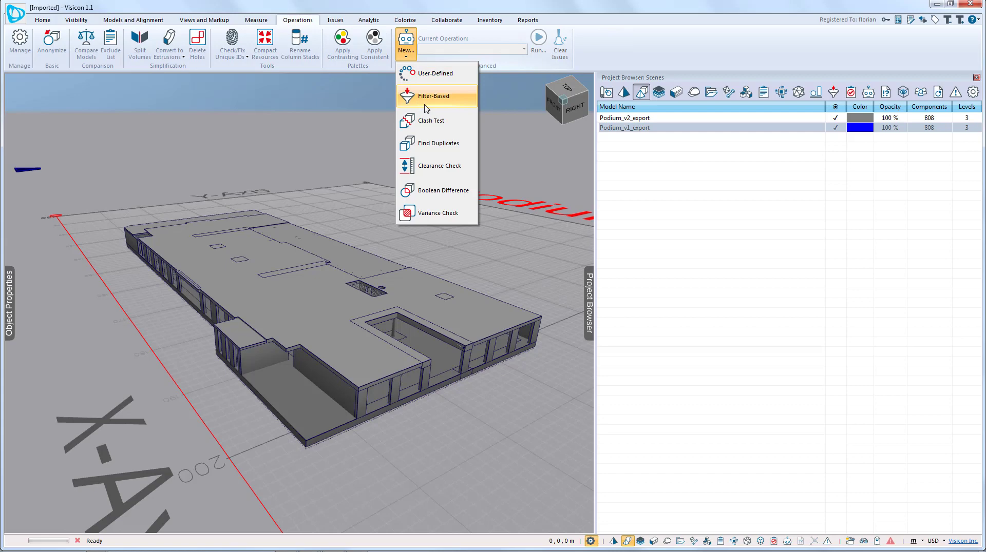
click(439, 191)
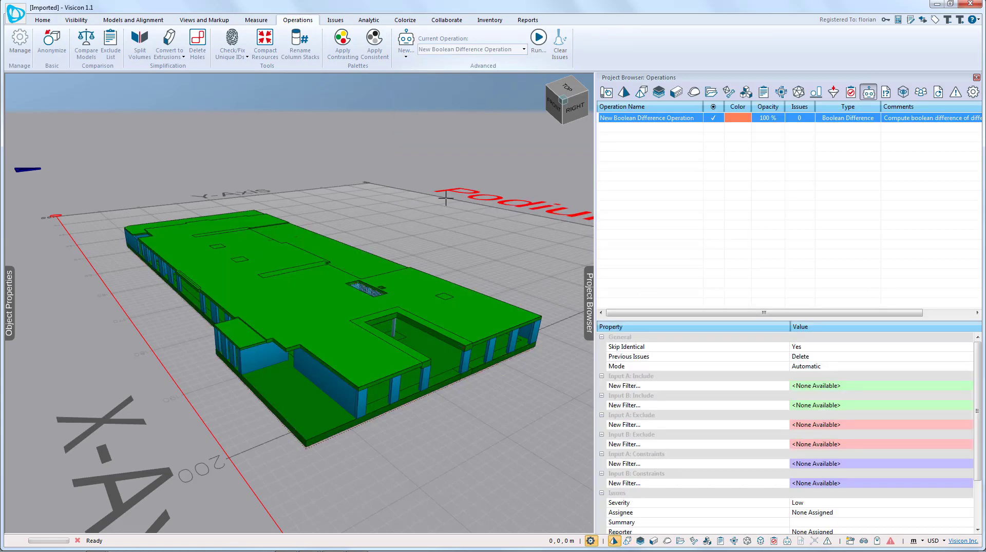
drag(723, 320, 739, 189)
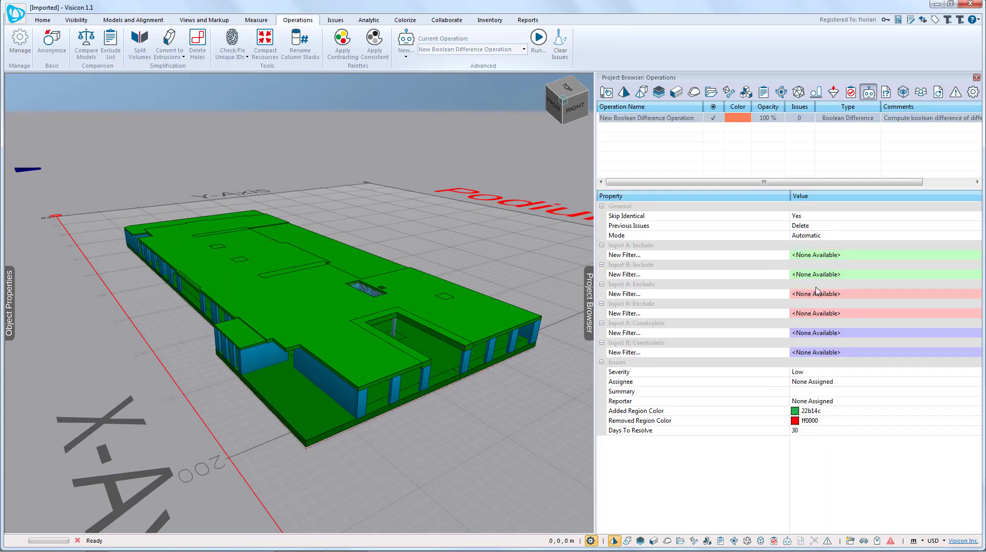
Set Input A to Podium_v1_export, Input B to Podium_v2_export, and Mode to Per-Component.
click(867, 256)
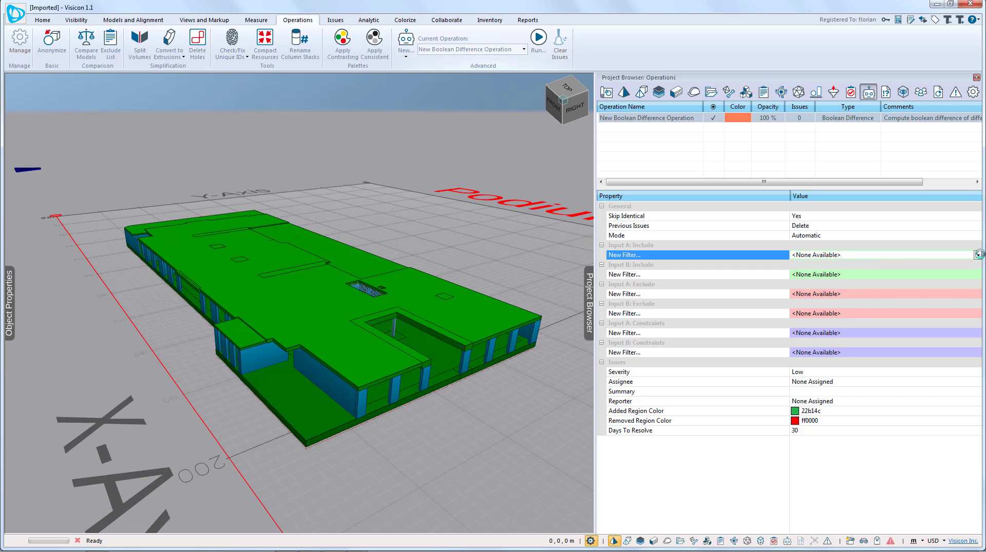
click(977, 255)
click(868, 272)
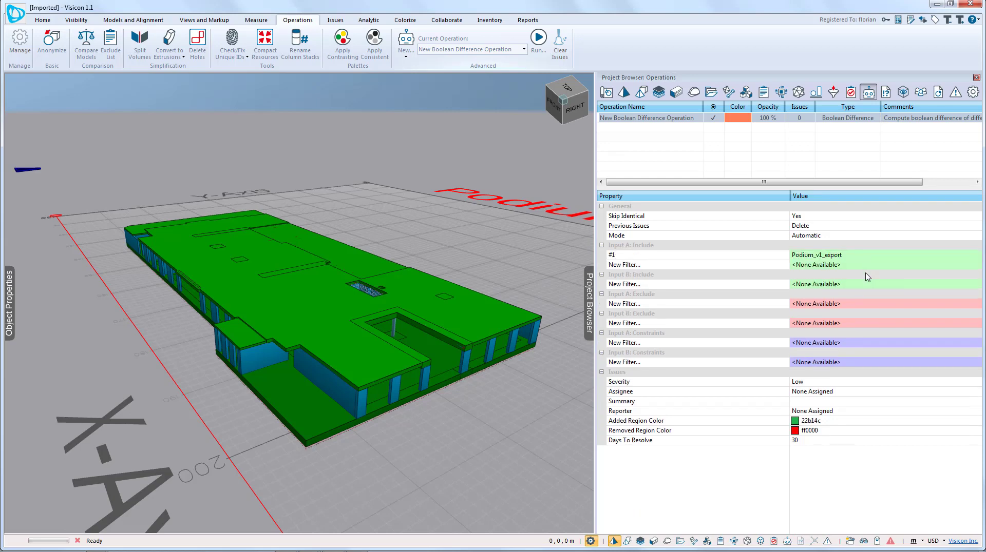
click(971, 284)
click(977, 284)
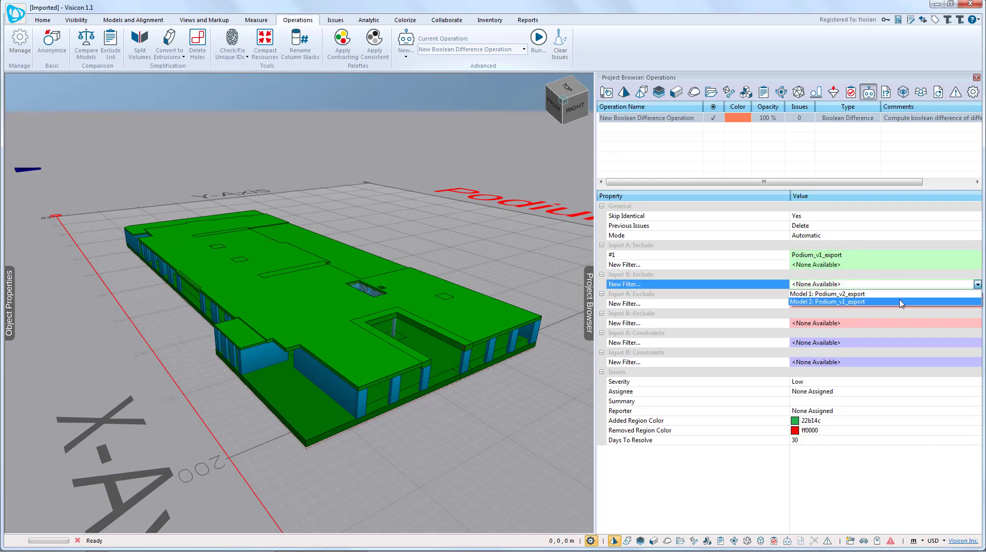
click(898, 301)
click(910, 236)
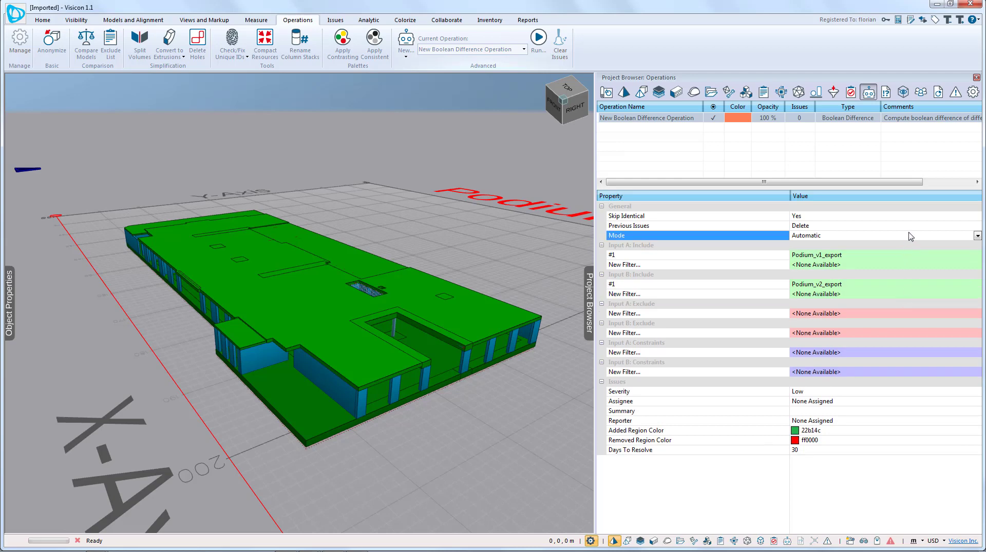
click(977, 236)
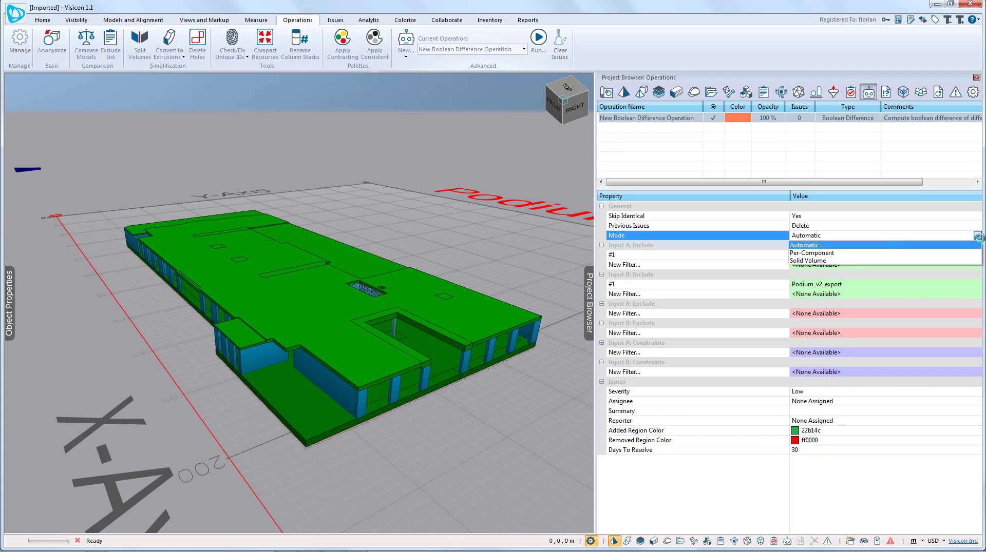
click(847, 253)
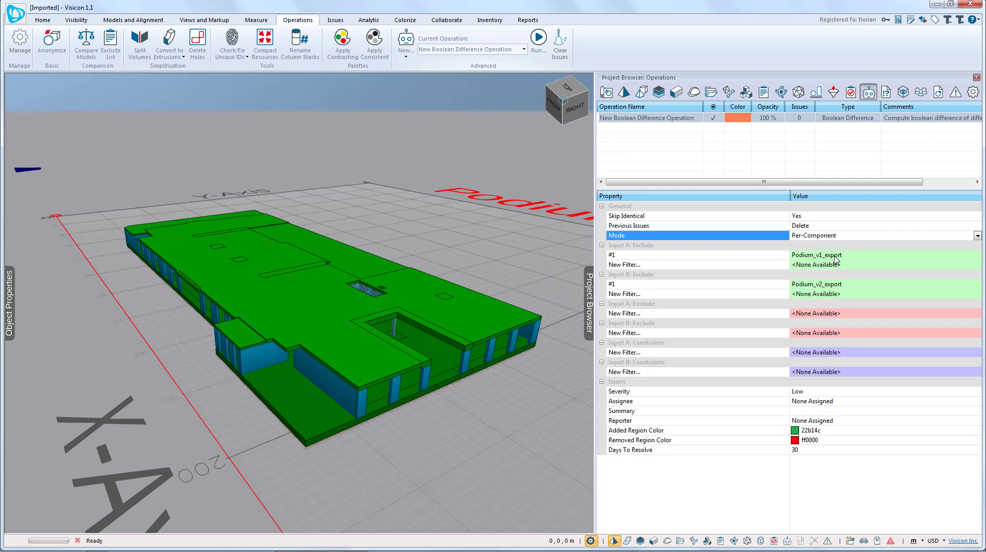
Run the Boolean Difference and close the summary reporting 32 new issues.
click(539, 51)
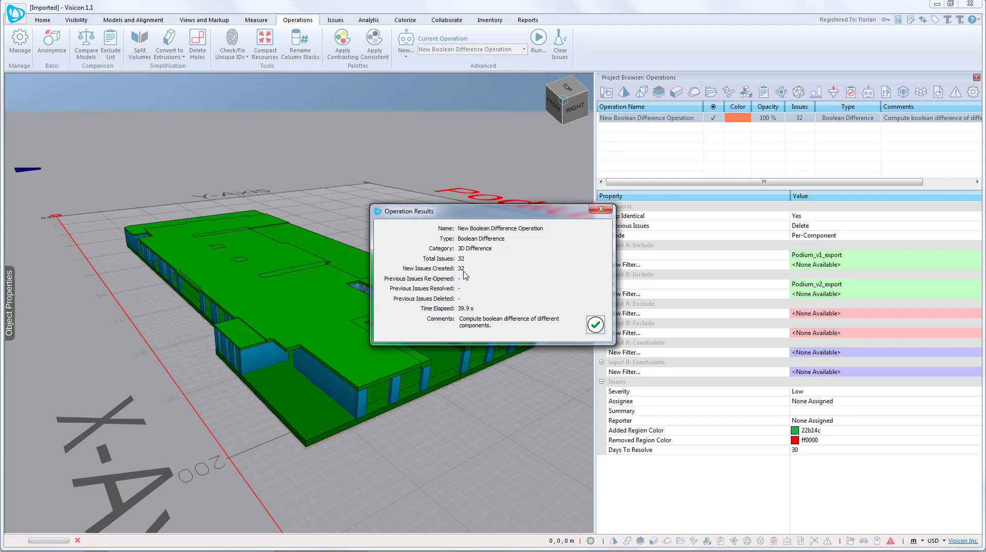
click(596, 325)
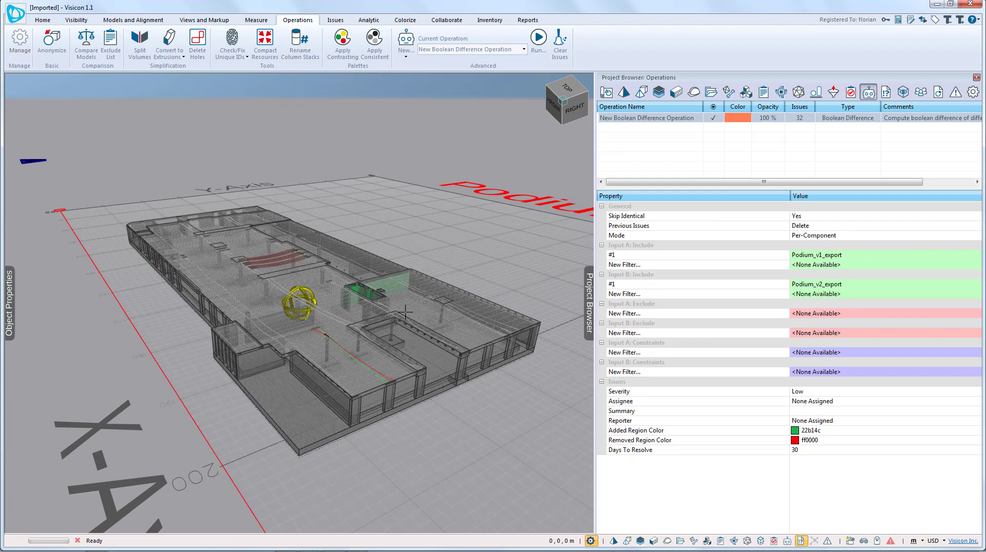
Orbit, pan and zoom in onto the red removed and green added cable runs.
drag(396, 335, 391, 358)
middle_drag(391, 358, 375, 332)
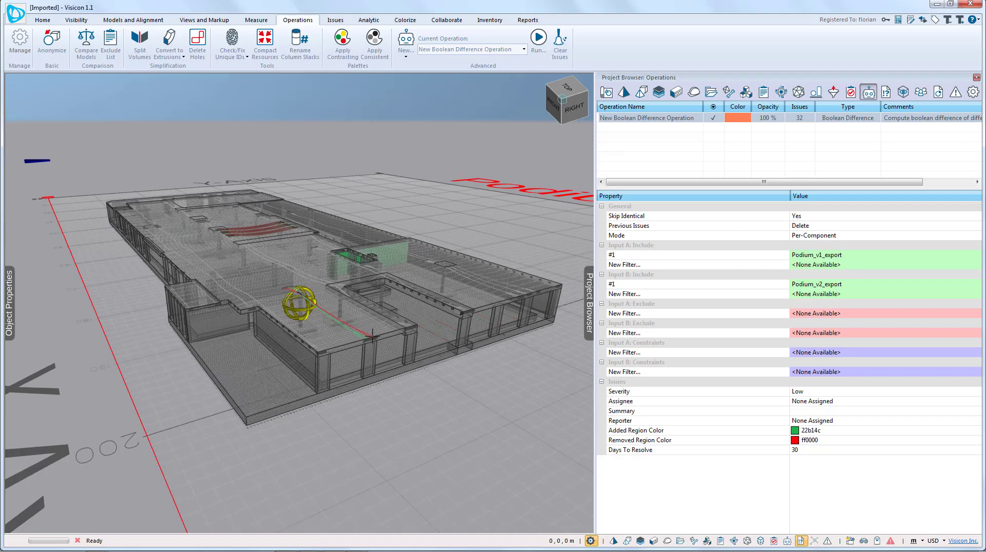
scroll(372, 340, up, 10)
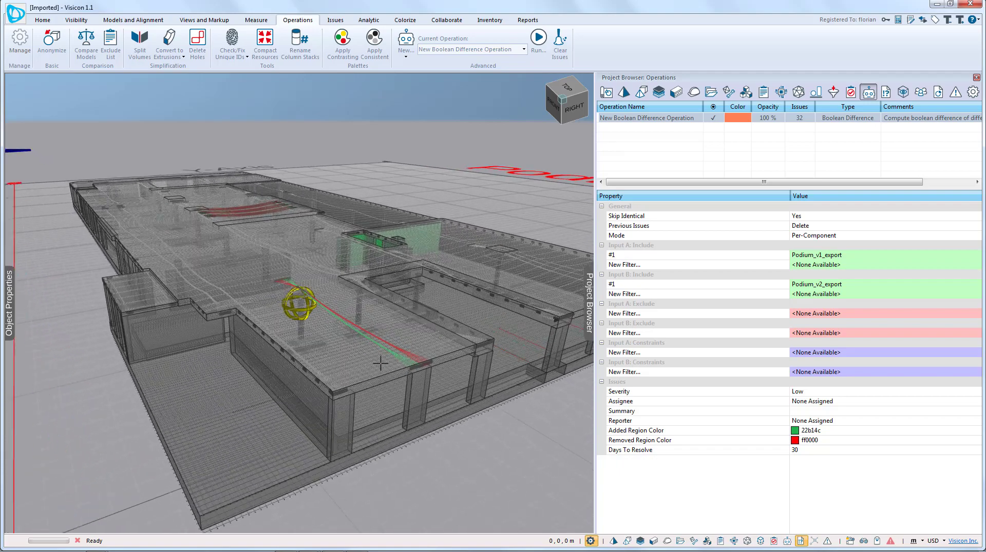
scroll(418, 383, up, 8)
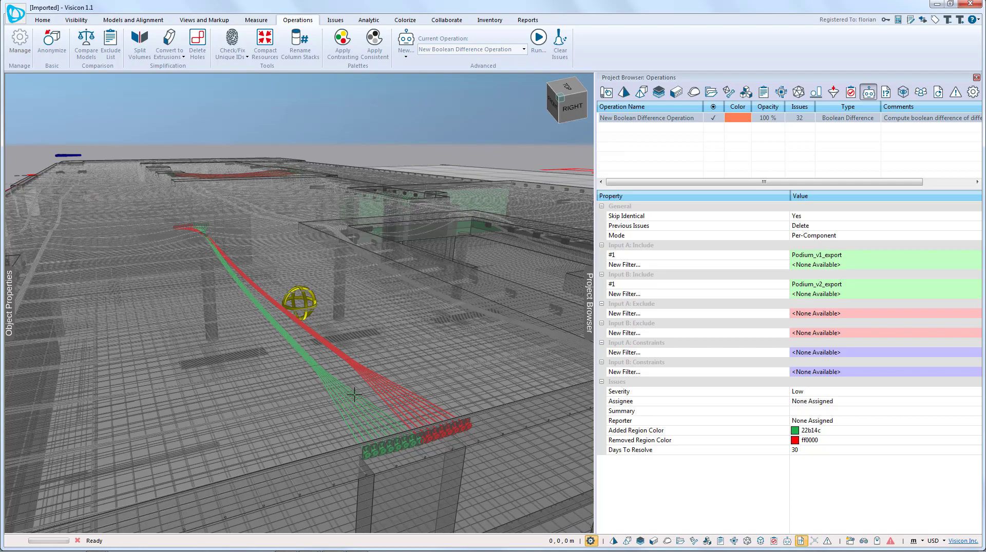
drag(354, 396, 259, 279)
scroll(251, 347, up, 3)
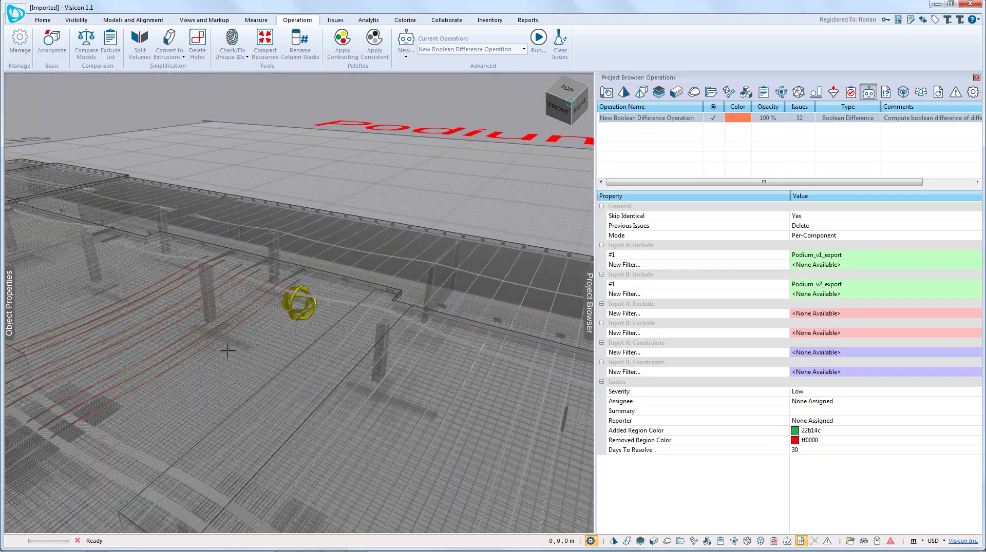
scroll(318, 343, up, 2)
scroll(339, 339, up, 5)
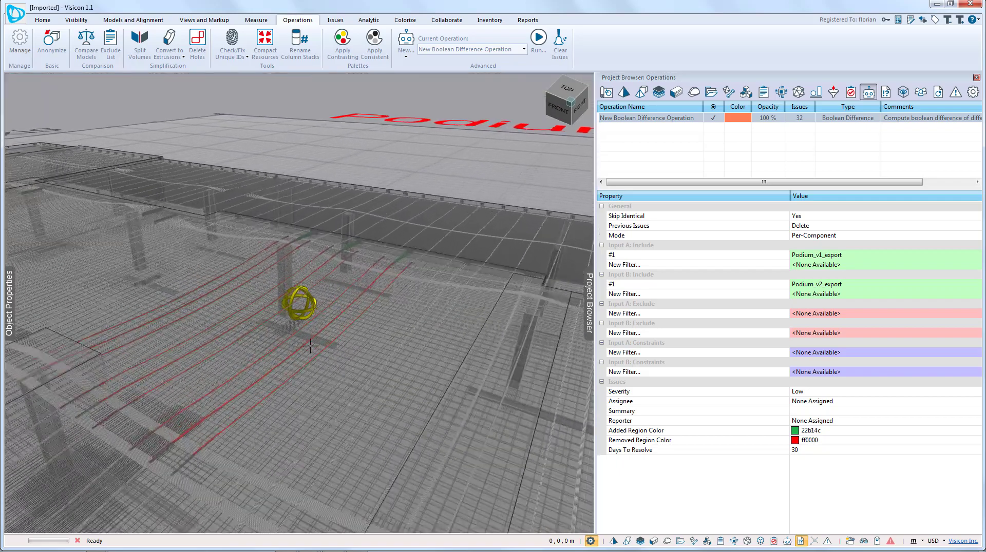
drag(311, 348, 327, 335)
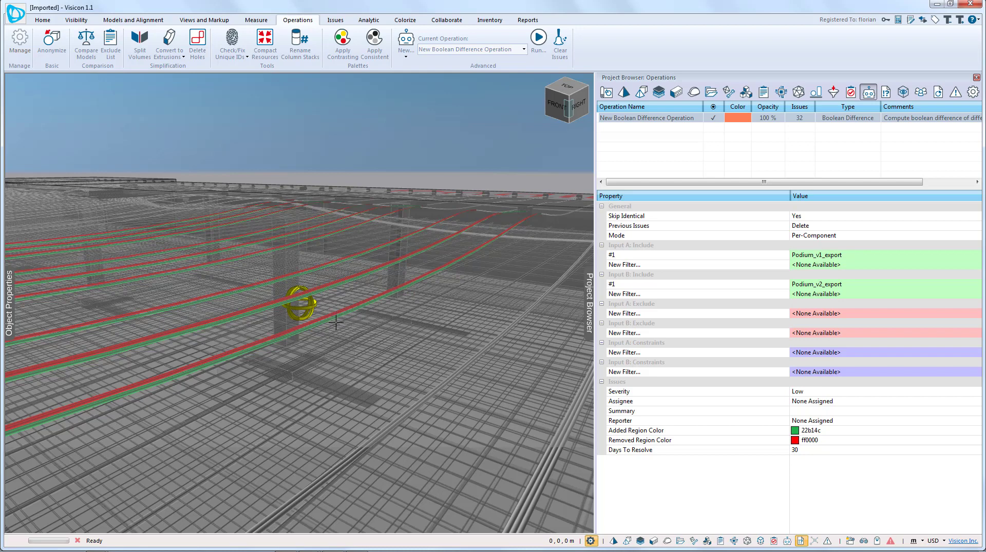
Zoom out and tilt to a top-down view of the whole podium on the grid.
drag(326, 328, 303, 387)
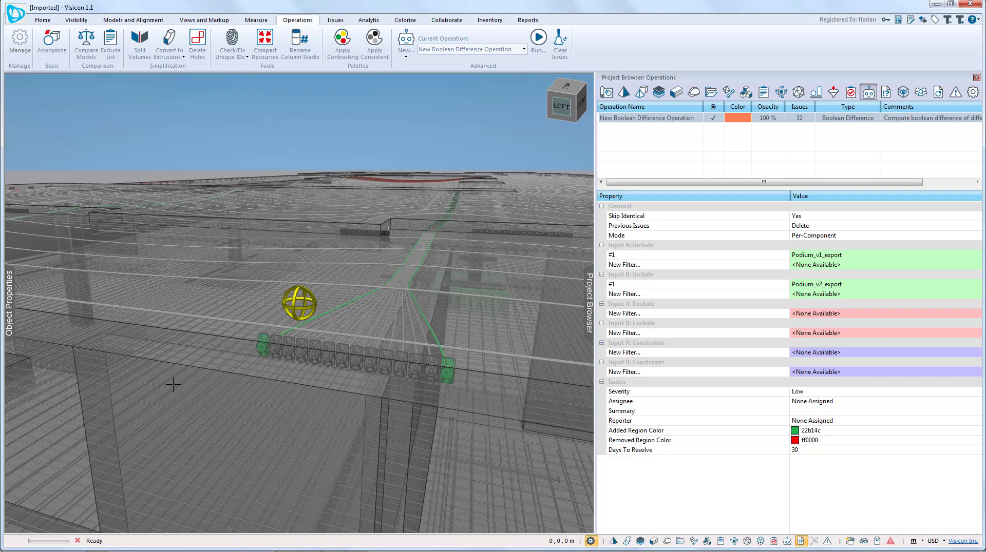
drag(172, 387, 281, 394)
scroll(284, 372, down, 5)
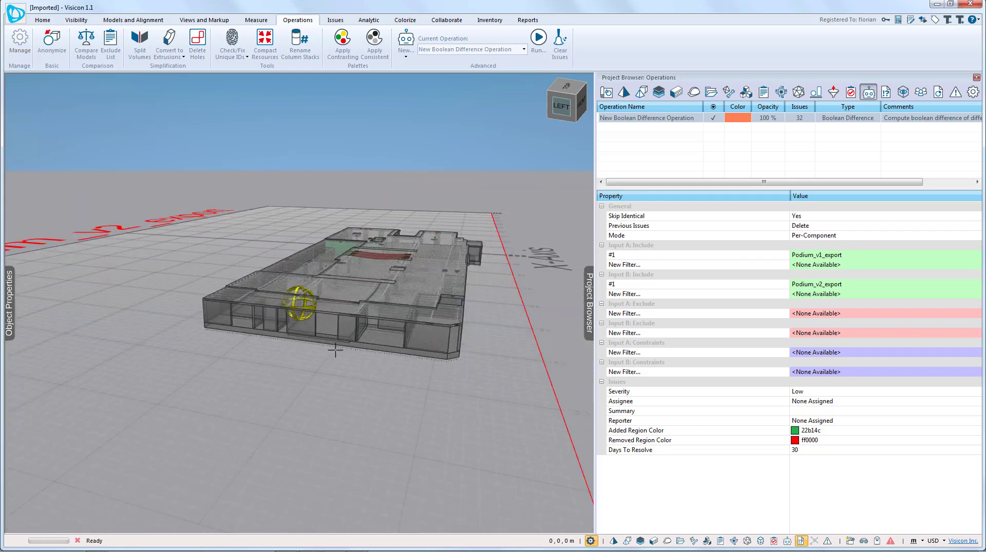
drag(335, 349, 388, 278)
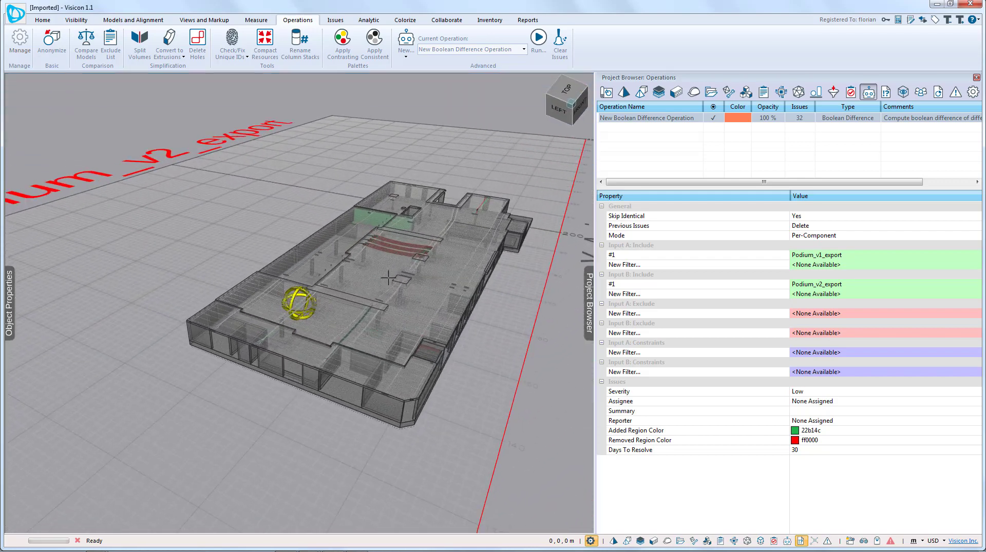
Add a clip plane at the podium's top slab, Slab Region 8.
click(355, 313)
right_click(355, 313)
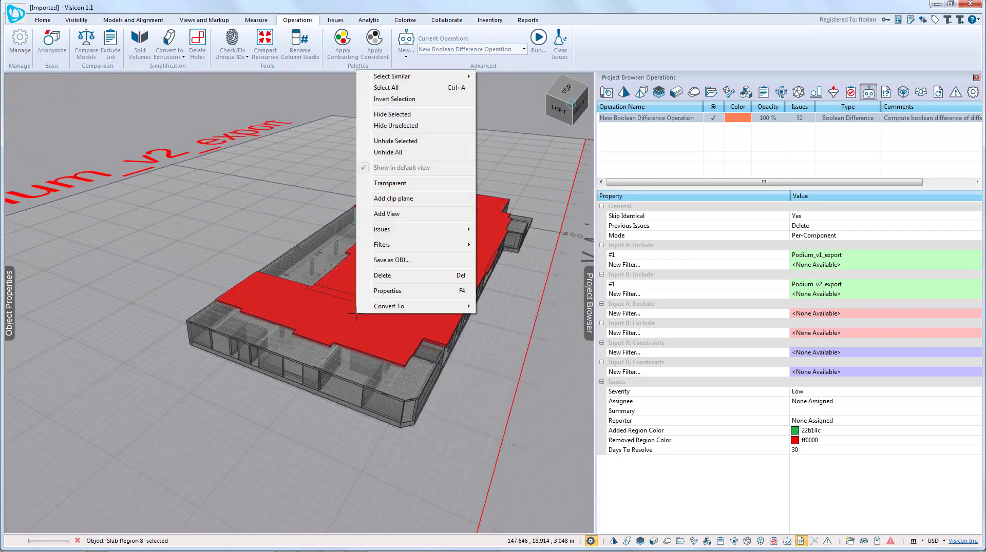
click(406, 201)
Zoom and orbit around the cut to view the exposed coloured walls and footings.
scroll(253, 350, up, 6)
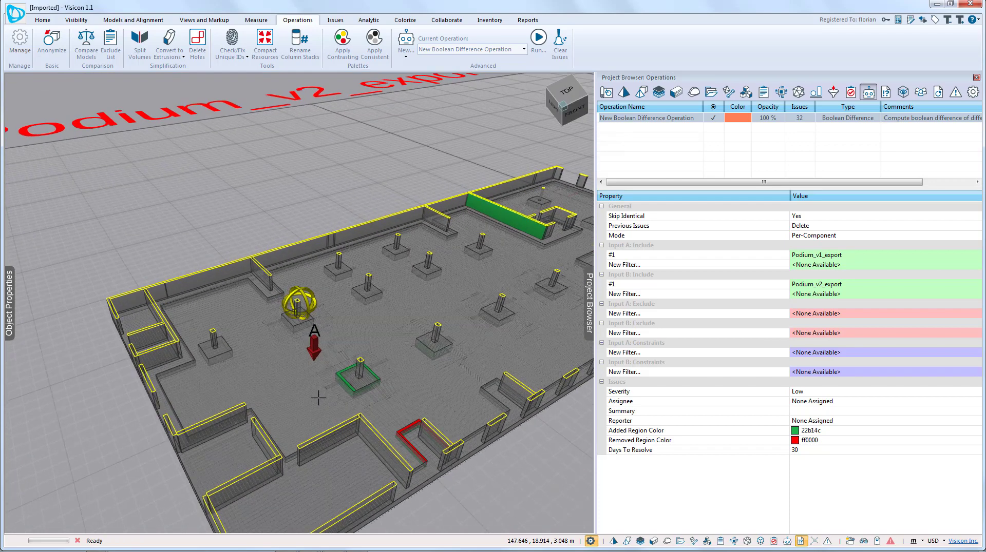
scroll(253, 350, up, 5)
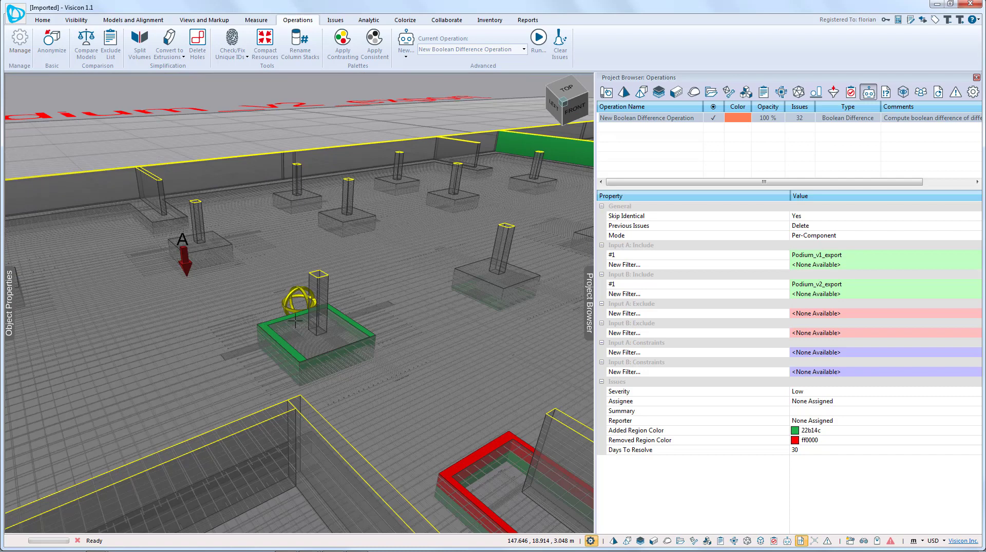
drag(295, 321, 343, 290)
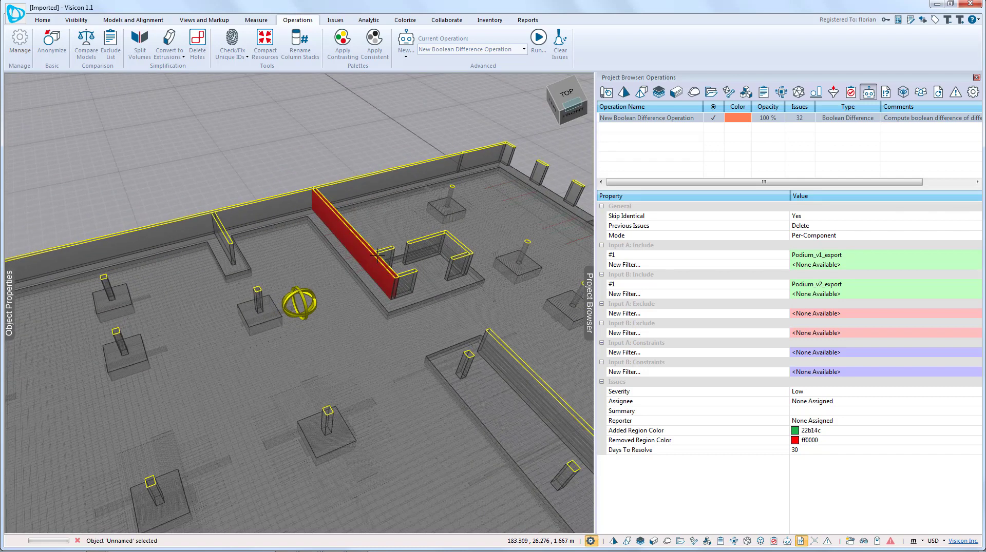
scroll(378, 254, up, 6)
drag(281, 343, 251, 391)
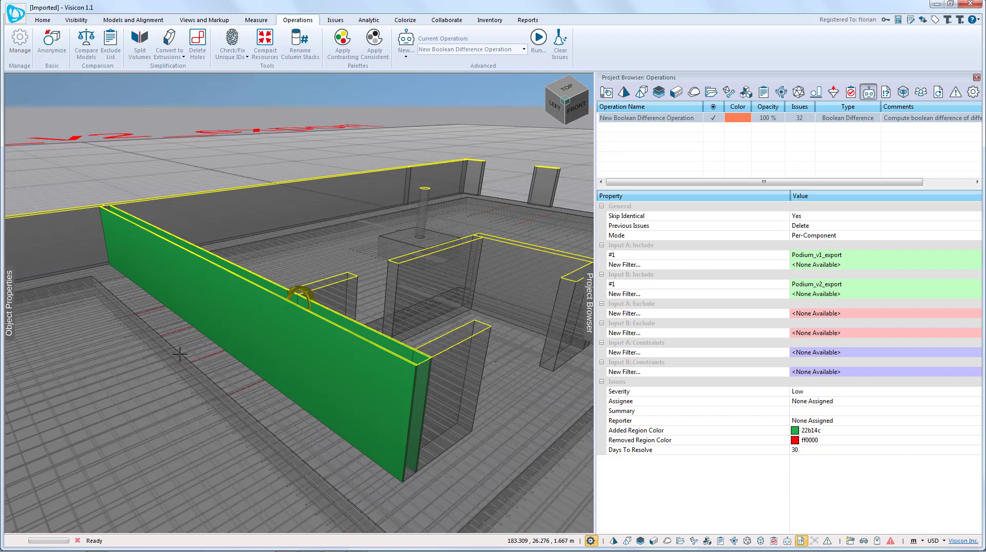
scroll(234, 398, down, 5)
Open the Issues list, select issues 3, 5 and 7, and cancel deleting them.
click(885, 93)
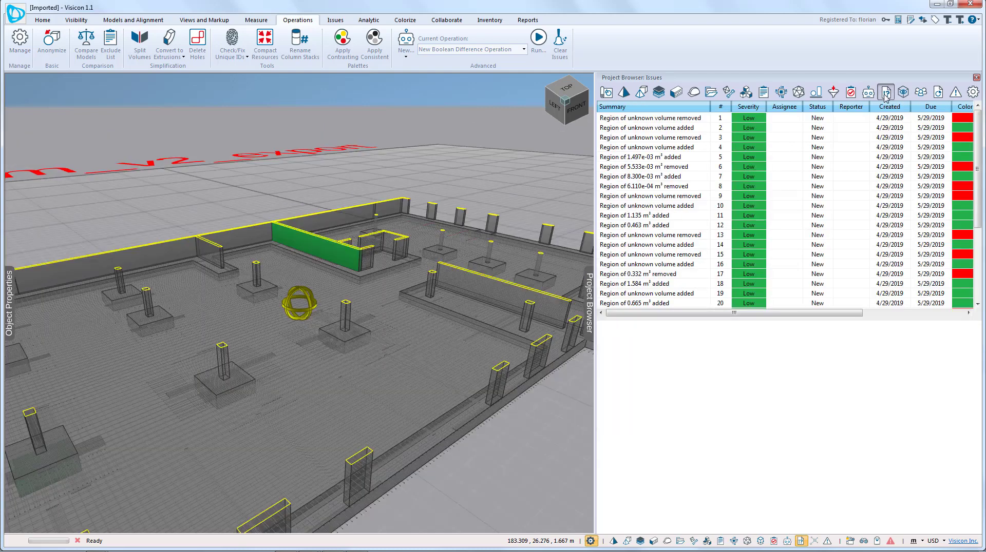
click(687, 138)
click(686, 157)
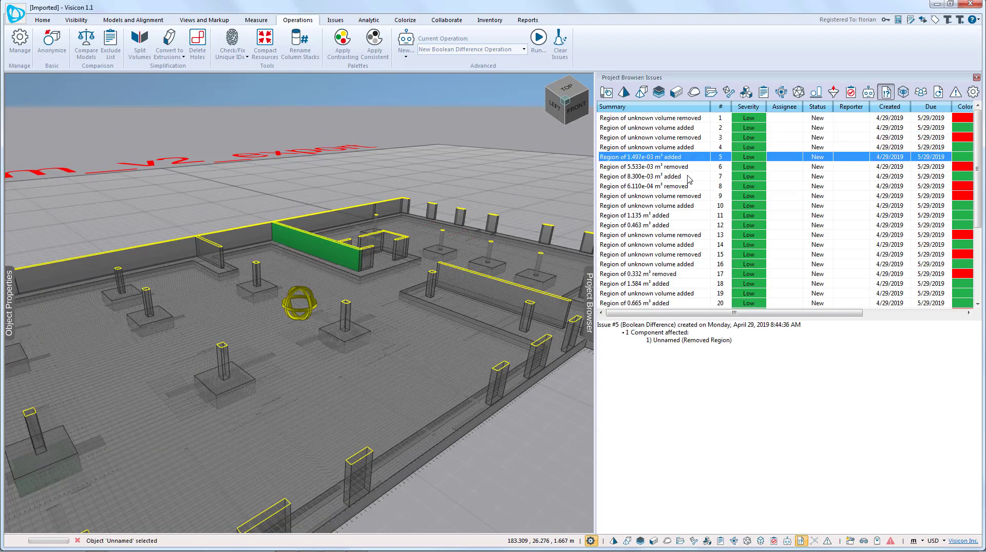
click(688, 176)
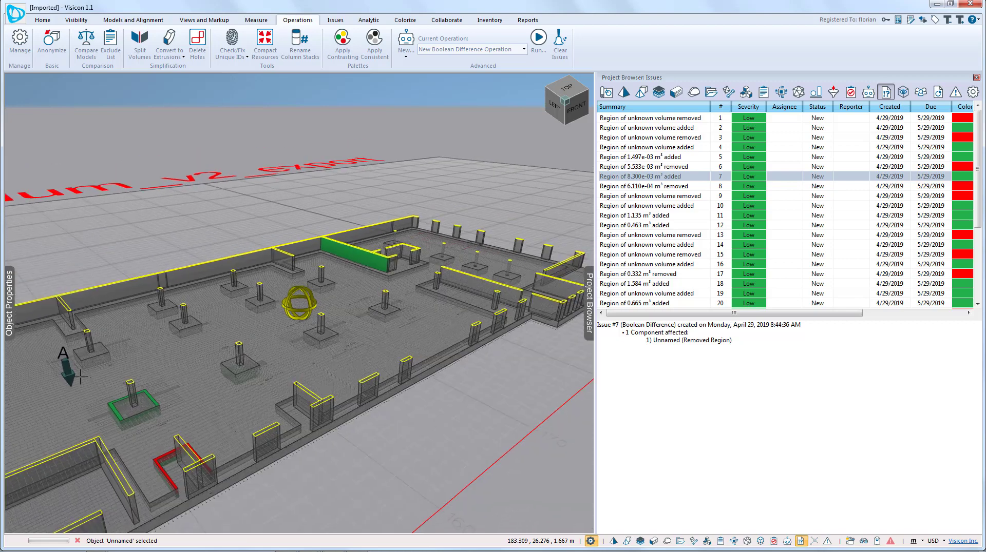
key(Delete)
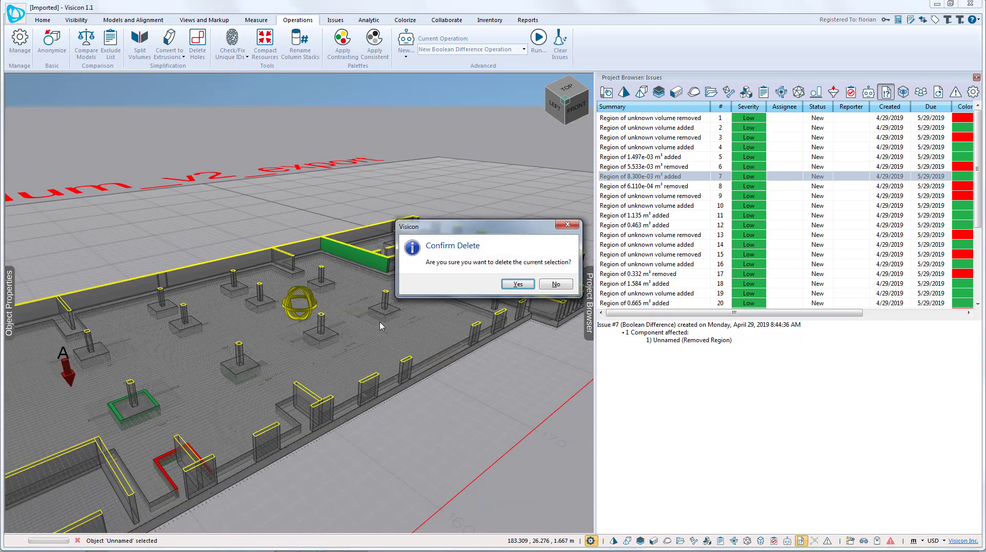
key(Return)
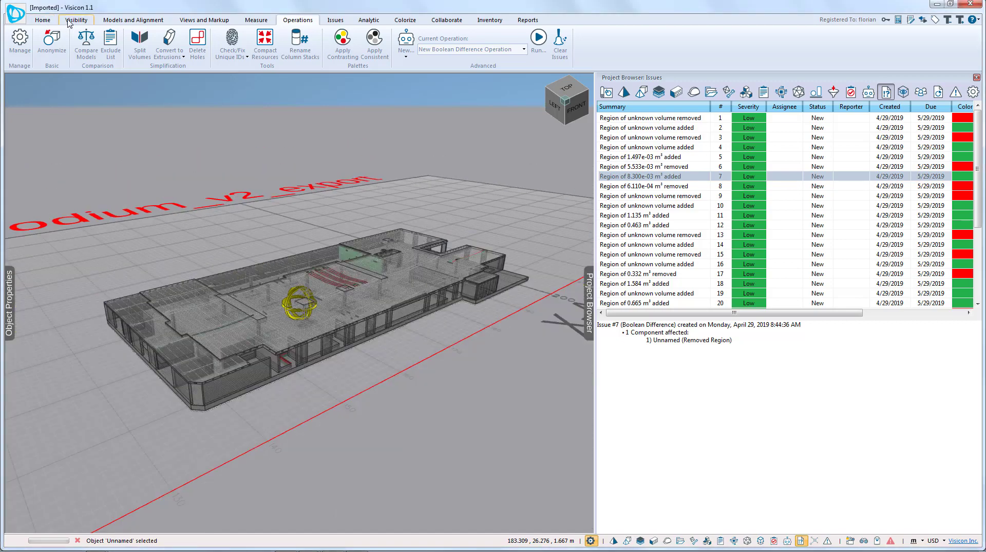
Enable Auto-Fit and step down from issue 1 so each region is framed.
click(42, 20)
click(386, 41)
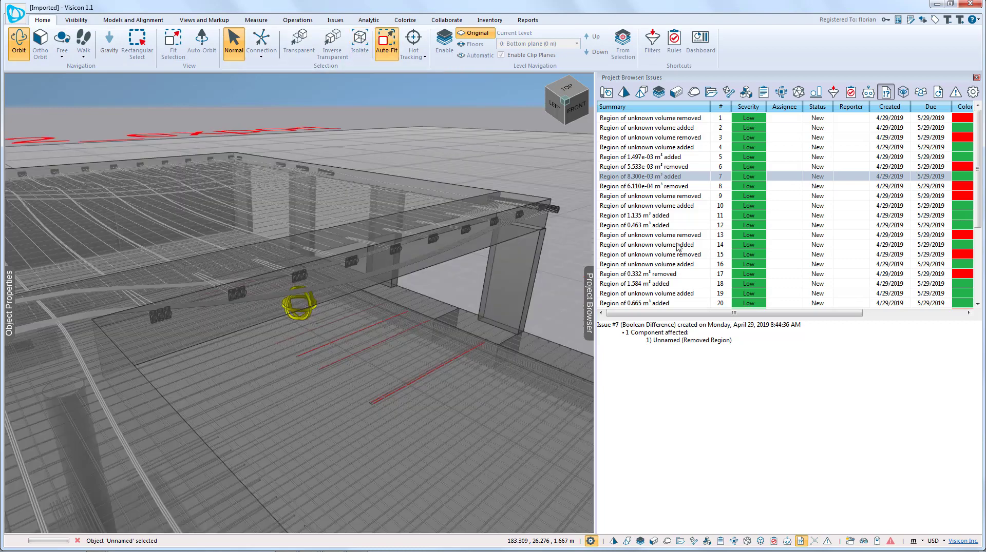
click(655, 119)
key(Down)
key(Down)
key(Down)
key(Down)
key(Down)
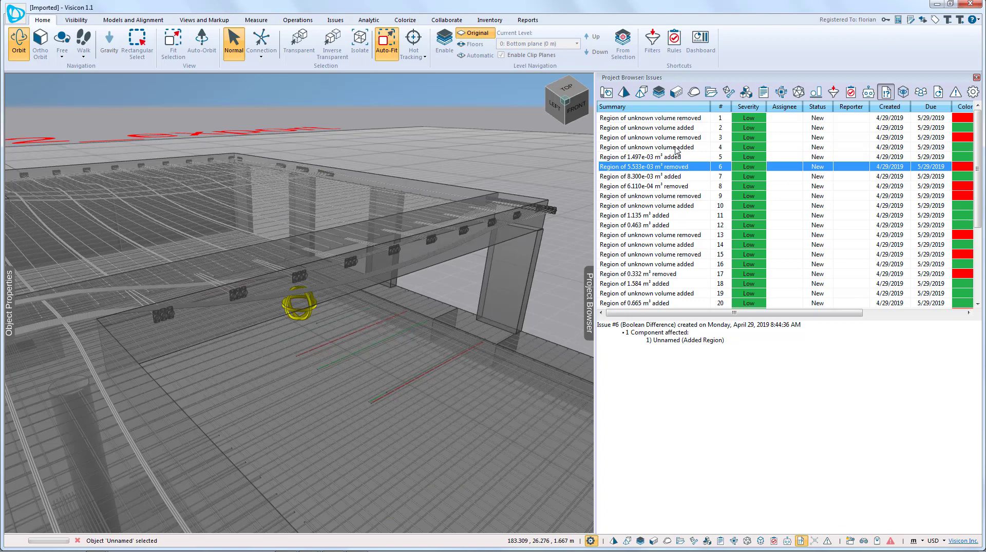
key(Down)
key(Down)
key(Down)
key(Down)
key(Down)
key(Down)
key(Down)
key(Down)
key(Down)
key(Down)
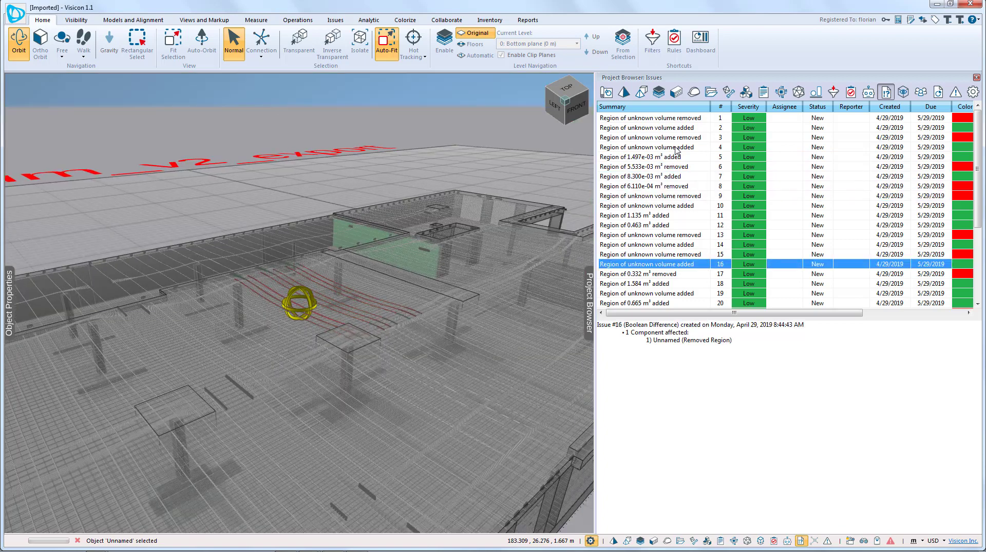